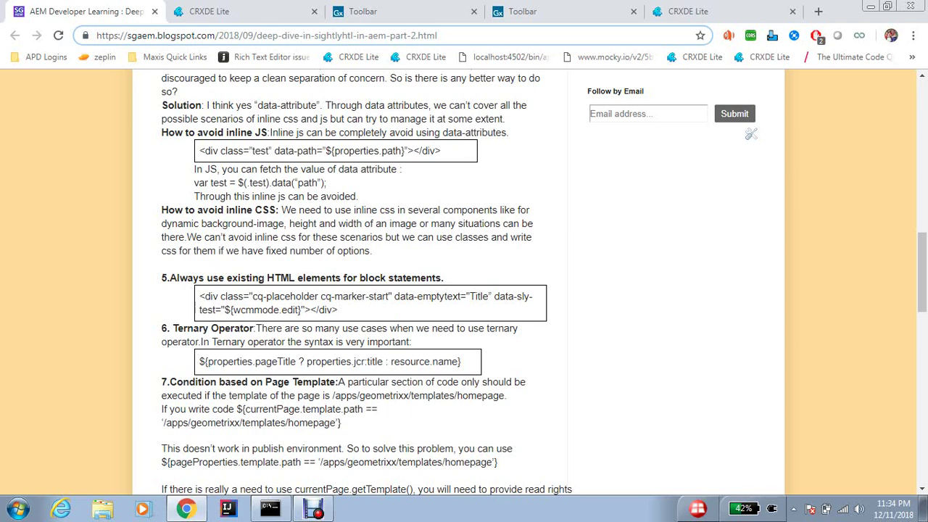
# - Remove the username input and all the HTL comments below the placeholder div in the textfield component's textfield.html in CRXDE Lite
pyautogui.click(239, 12)
pyautogui.click(190, 260)
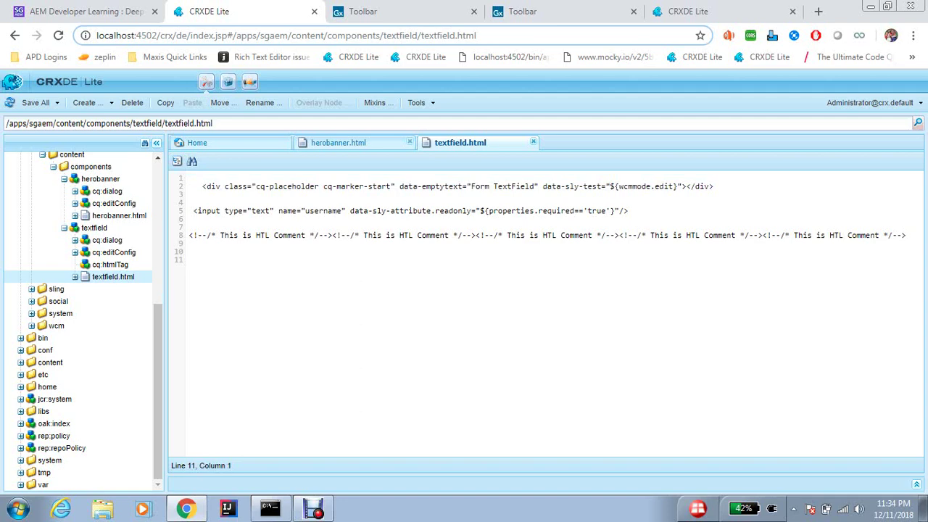
pyautogui.hotkey('ctrl', 'a')
pyautogui.click(190, 259)
pyautogui.moveTo(193, 211); pyautogui.dragTo(190, 260)
pyautogui.press('BackSpace')
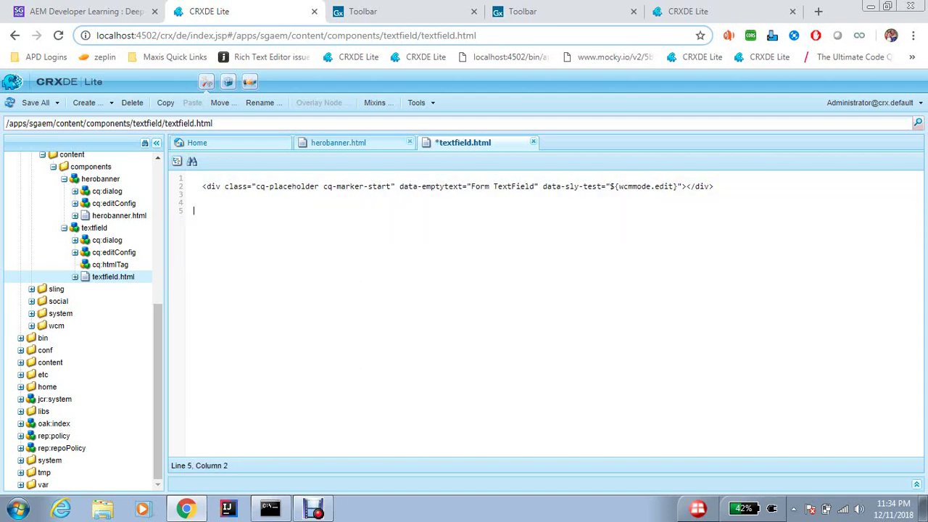
# - Add an empty ${} expression preceded by the HTL comment "If pageTitle exist render pageTitle else PageName", and save the file
pyautogui.write('${}')
pyautogui.write('<')
pyautogui.write('!--')
pyautogui.write('/* ')
pyautogui.write('If page')
pyautogui.write('Title ex')
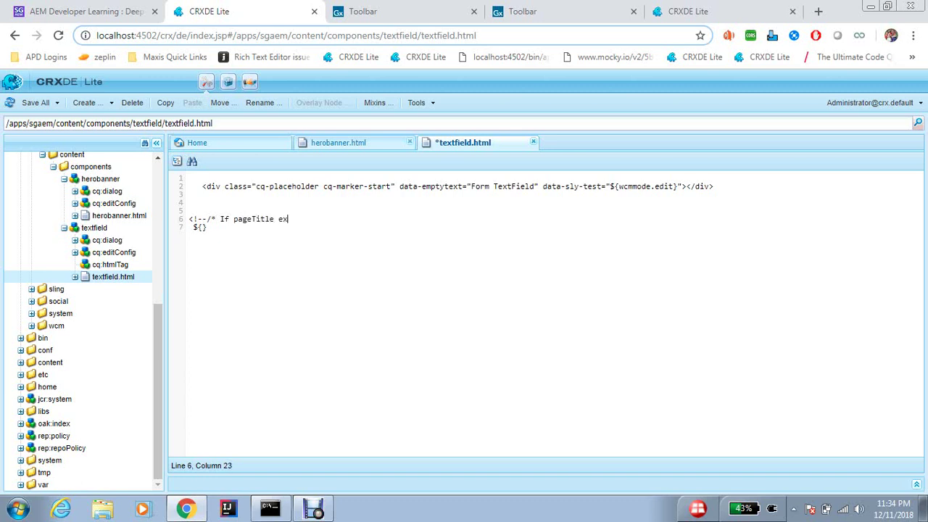
pyautogui.write('ist render pageTitle else PageName *')
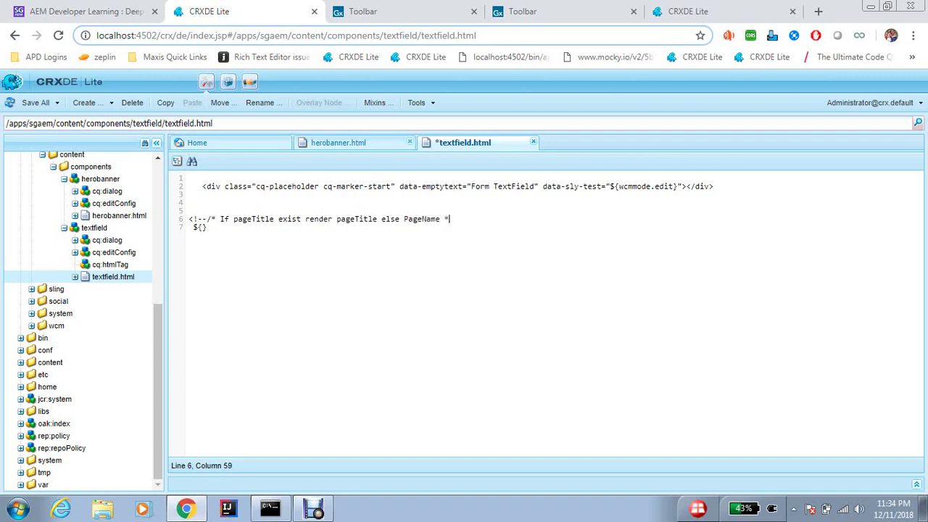
pyautogui.write('/-->')
pyautogui.hotkey('ctrl', 's')
# - Make the empty expression output currentPage.pageTitle, save the file, and reload the Toolbar page to check the rendering
pyautogui.click(198, 228)
pyautogui.press('Right')
pyautogui.write('currentPage.name')
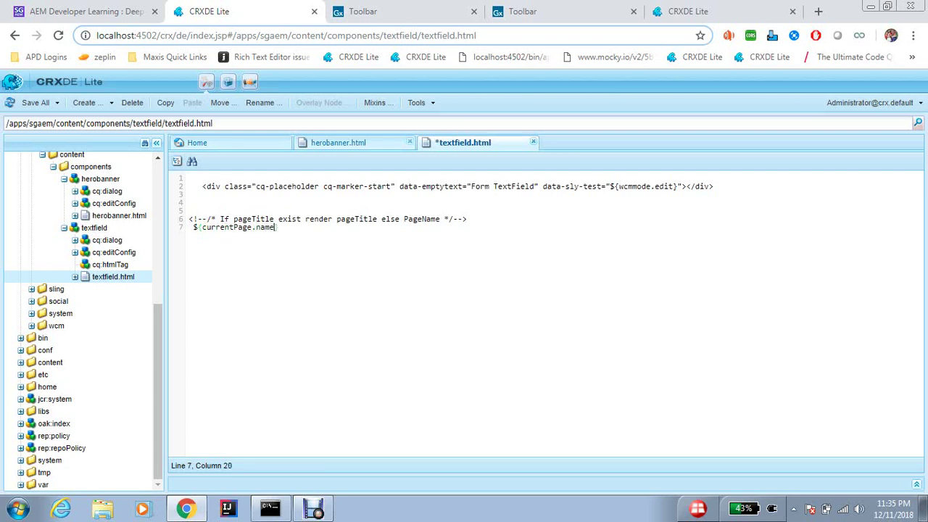
pyautogui.press('BackSpace')
pyautogui.press('BackSpace')
pyautogui.press('BackSpace')
pyautogui.press('BackSpace')
pyautogui.write('pageTitle')
pyautogui.hotkey('ctrl', 's')
pyautogui.hotkey('ctrl', 'Tab')
pyautogui.press('F5')
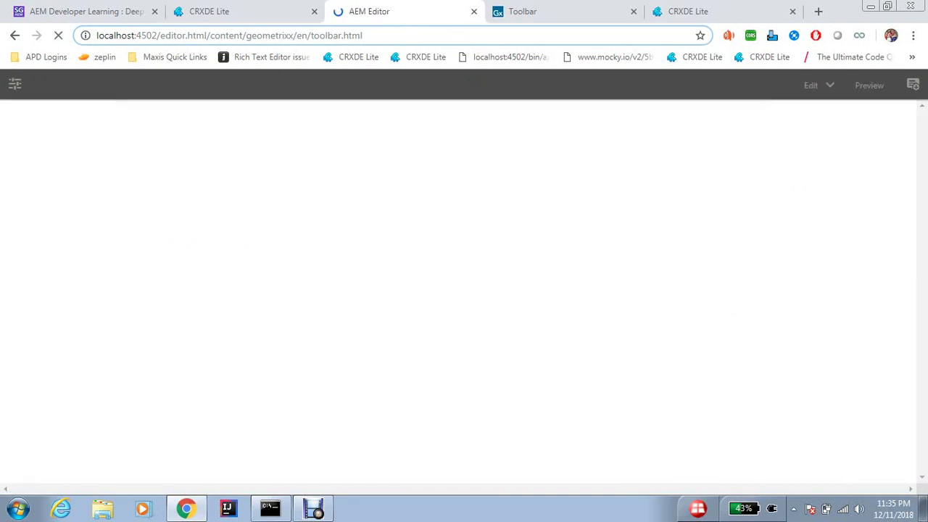
pyautogui.scroll(-2, 458, 290)
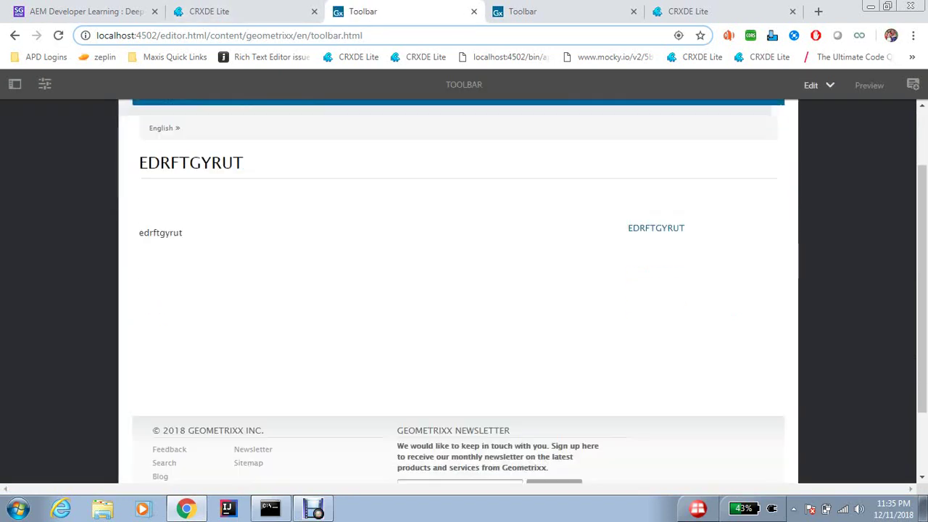
# - Change the Toolbar page's Page Title property to "Page Title" followed by the person's first name, and save the page properties
pyautogui.click(45, 84)
pyautogui.click(68, 156)
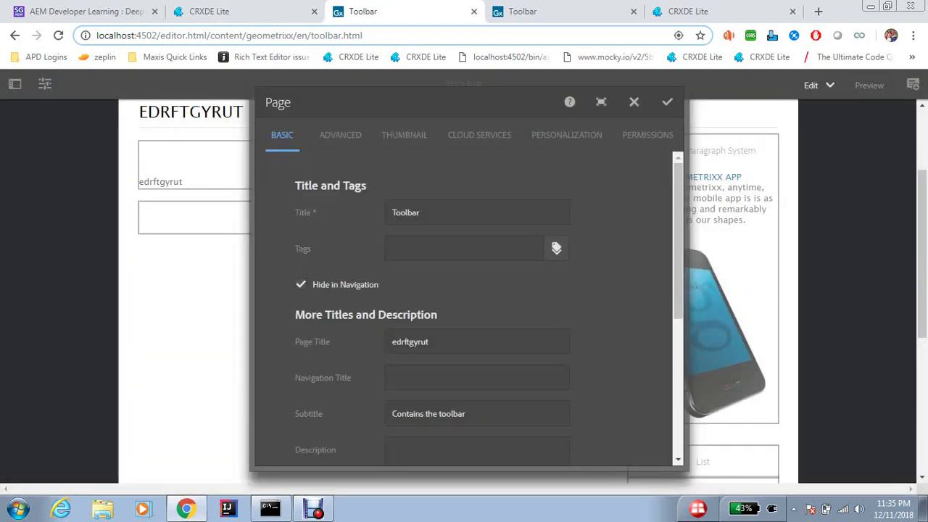
pyautogui.click(449, 341)
pyautogui.hotkey('ctrl', 'a')
pyautogui.write('Page T')
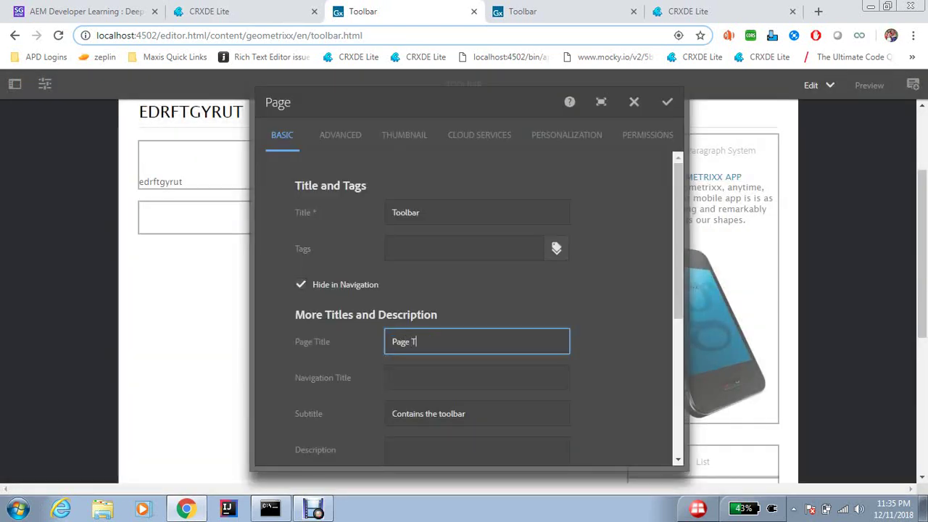
pyautogui.write('itle Shivani')
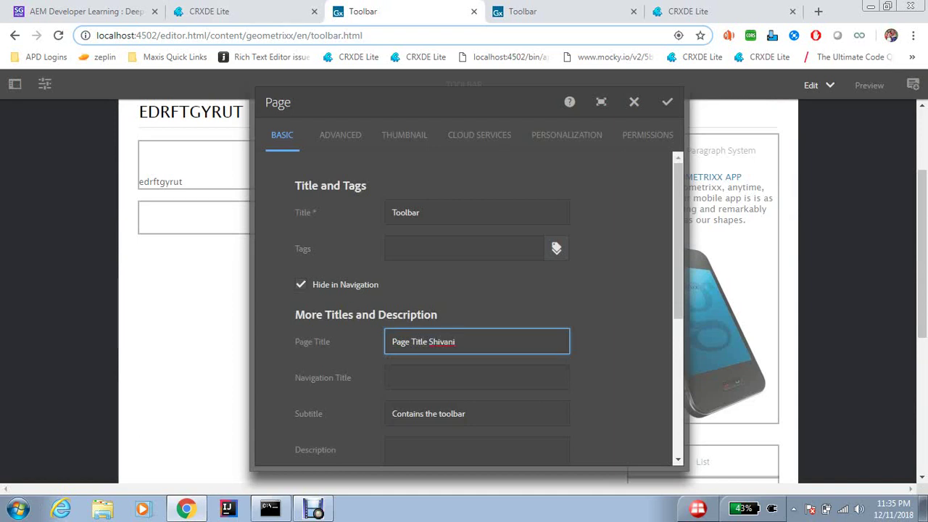
pyautogui.click(667, 102)
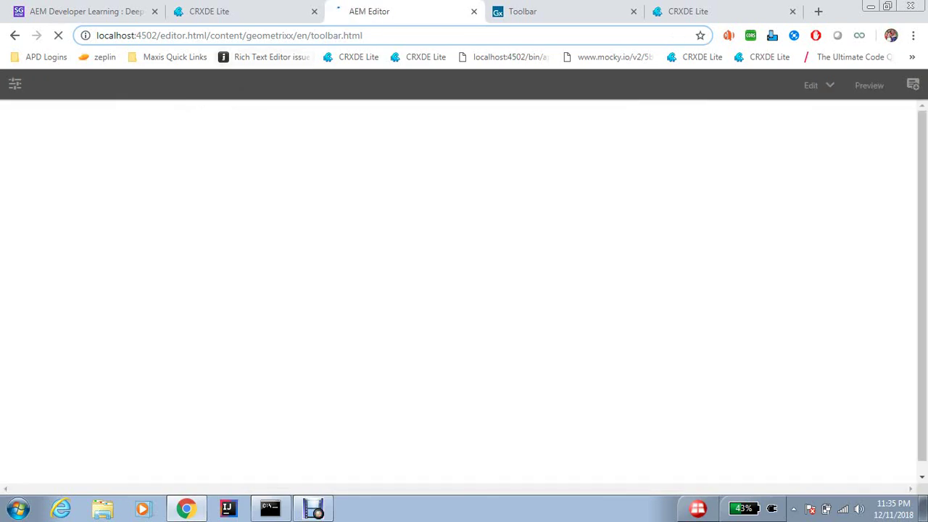
# - Turn the expression in textfield.html into the ternary ${currentPage.pageTitle ? currentPage.pageTitle : currentPage.name} and save
pyautogui.hotkey('ctrl', 'shift', 'Tab')
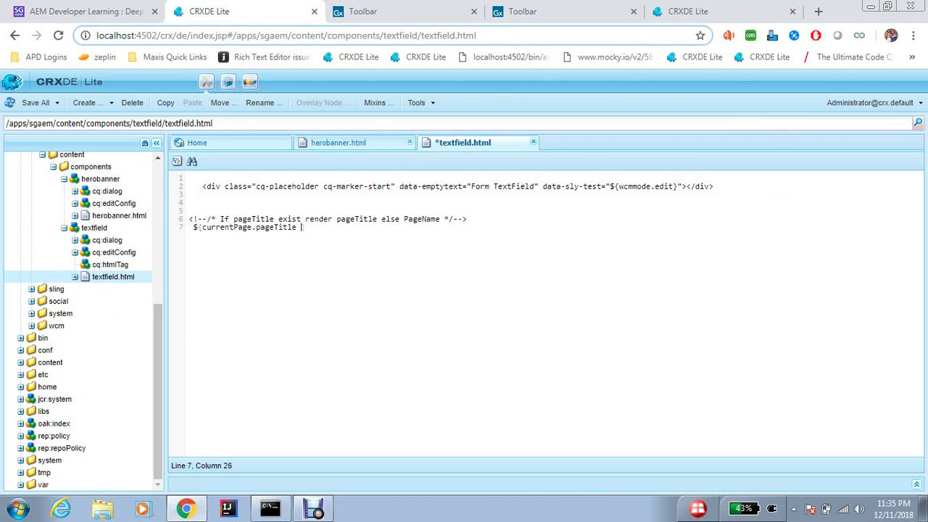
pyautogui.write('? }')
pyautogui.moveTo(202, 227); pyautogui.dragTo(315, 227)
pyautogui.press('Left')
pyautogui.write('currentPage.pageTitle')
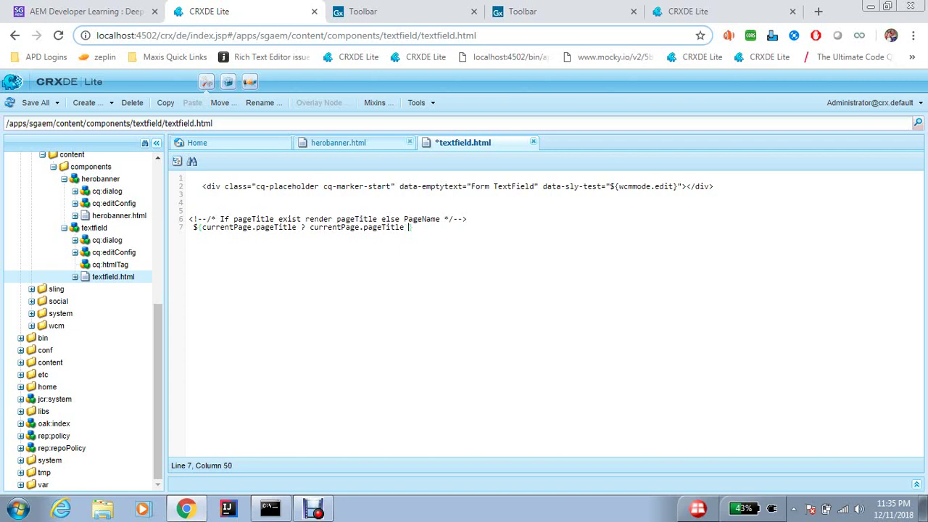
pyautogui.write(':')
pyautogui.write('currentPage.pageTitle')
pyautogui.click(490, 228)
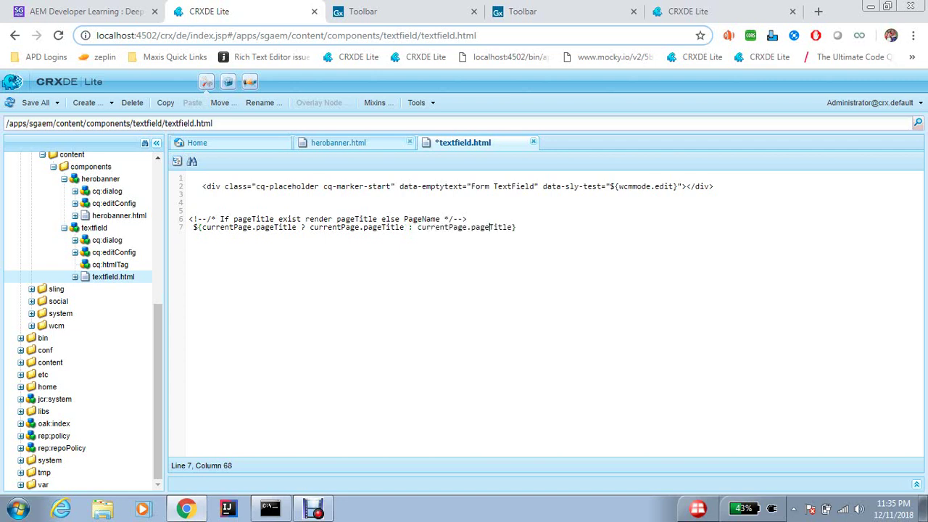
pyautogui.doubleClick(490, 227)
pyautogui.write('name')
pyautogui.hotkey('ctrl', 's')
# - Reload the Toolbar page, clear its Page Title property, and save the page properties
pyautogui.hotkey('ctrl', 'Tab')
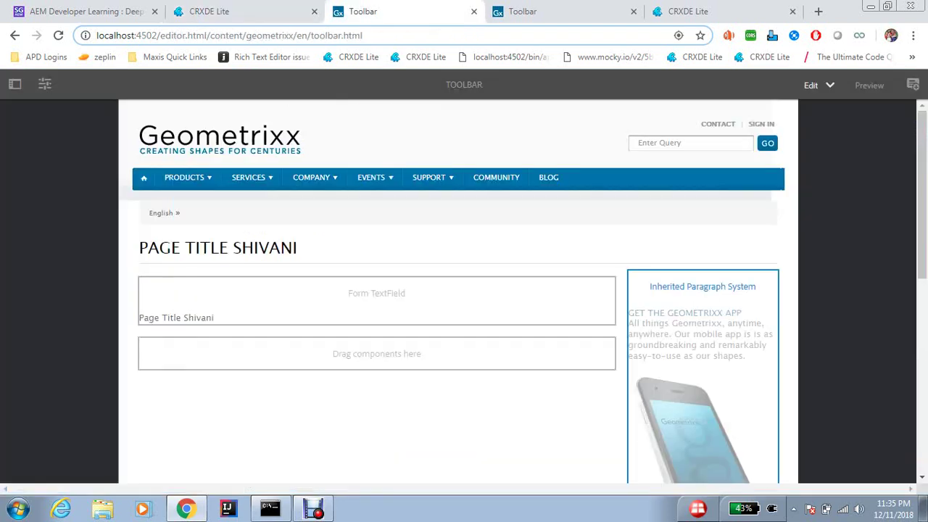
pyautogui.press('F5')
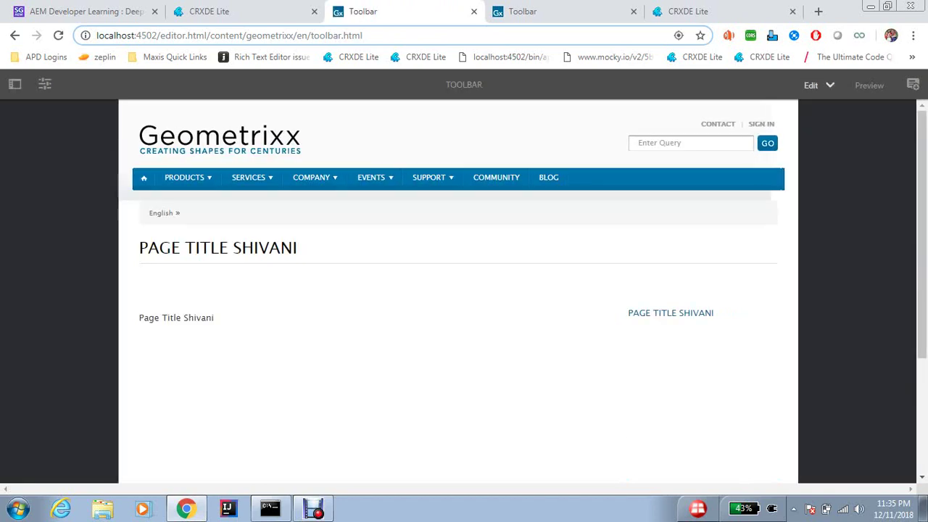
pyautogui.click(45, 83)
pyautogui.click(72, 155)
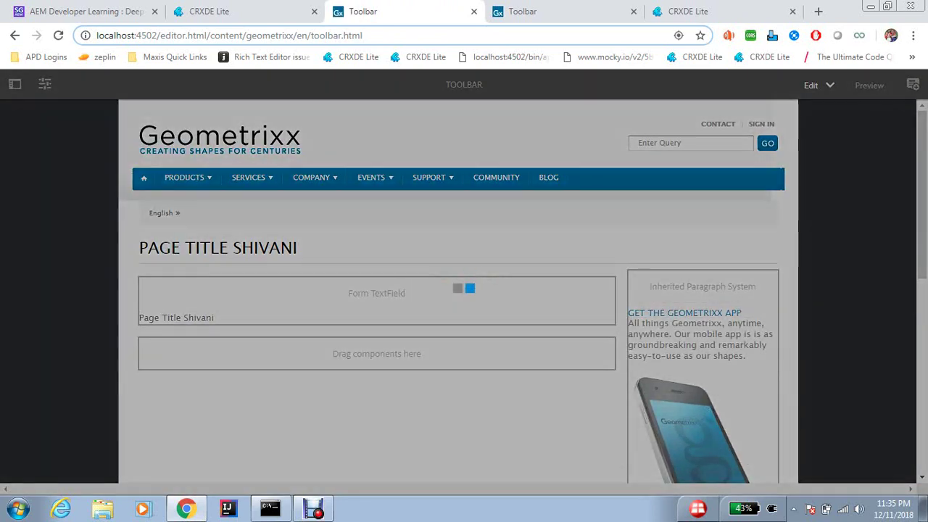
pyautogui.tripleClick(435, 342)
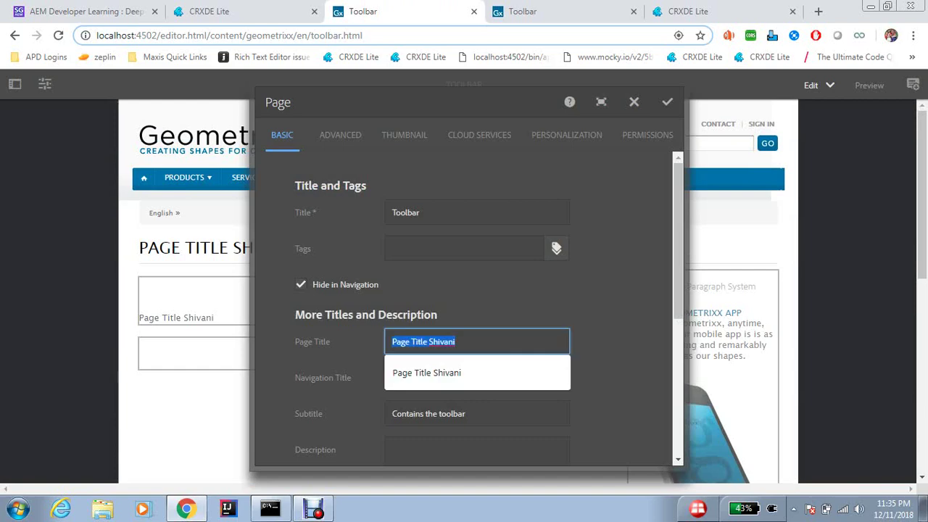
pyautogui.press('BackSpace')
pyautogui.click(667, 102)
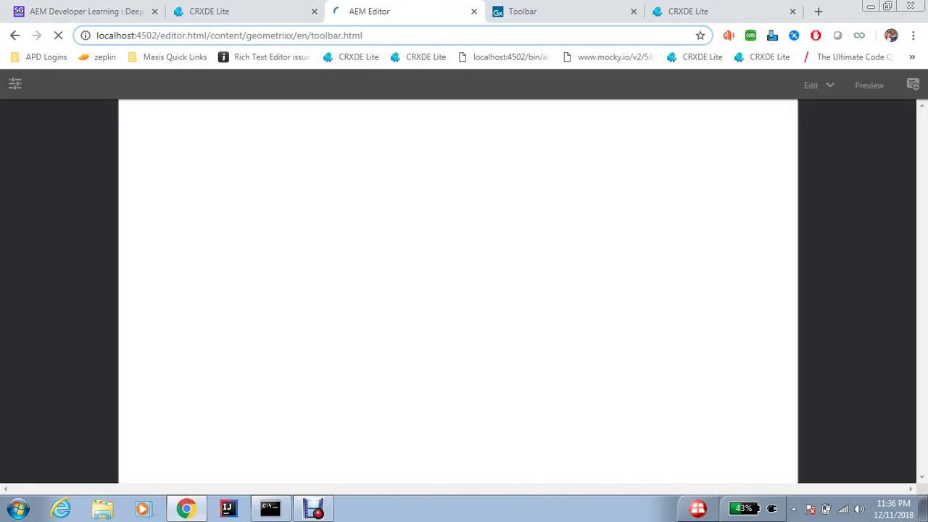
# - Review the ternary syntax in textfield.html and read the blog section on conditions based on page template
pyautogui.click(247, 11)
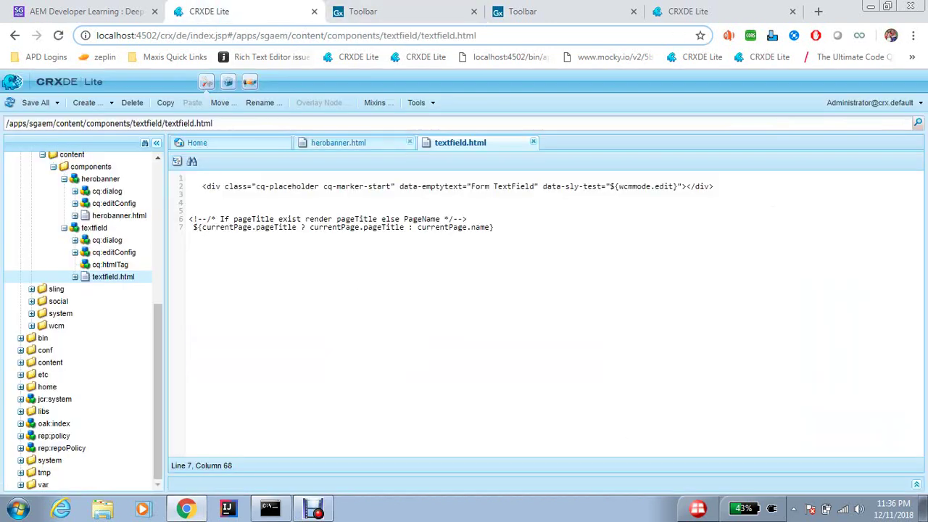
pyautogui.click(297, 228)
pyautogui.click(311, 228)
pyautogui.click(409, 227)
pyautogui.click(405, 228)
pyautogui.click(413, 228)
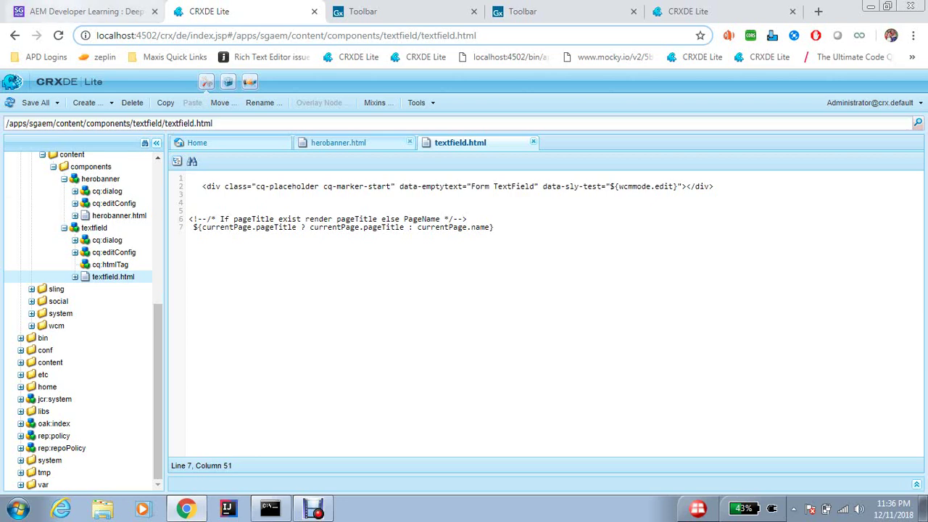
pyautogui.hotkey('ctrl', 'shift', 'Tab')
pyautogui.scroll(-1, 464, 283)
pyautogui.scroll(-1, 464, 283)
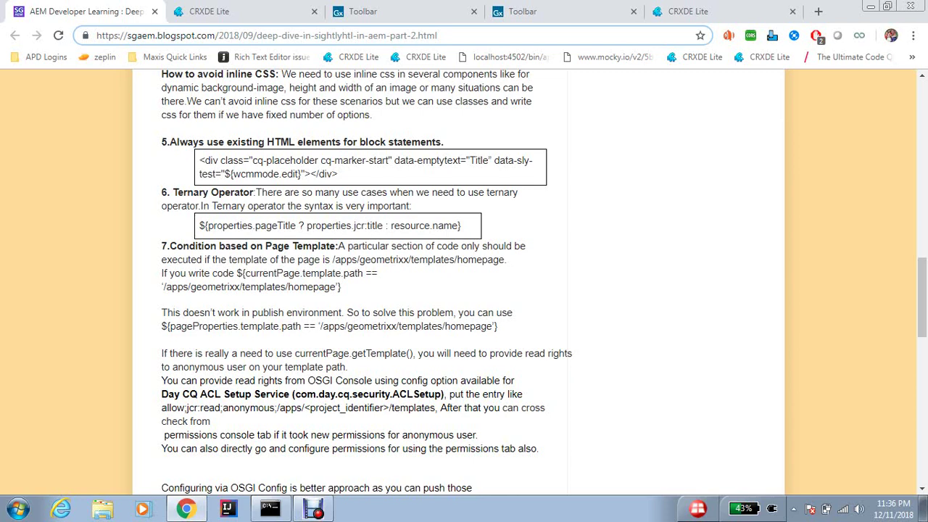
# - Add blank lines below the ternary expression in textfield.html
pyautogui.click(231, 11)
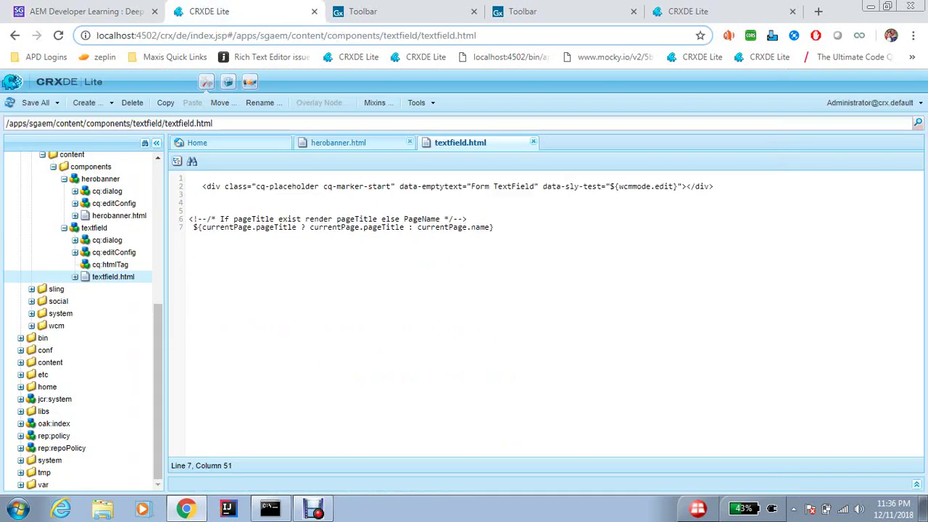
pyautogui.click(494, 228)
pyautogui.press('Return')
pyautogui.press('Return')
pyautogui.press('Return')
pyautogui.press('Return')
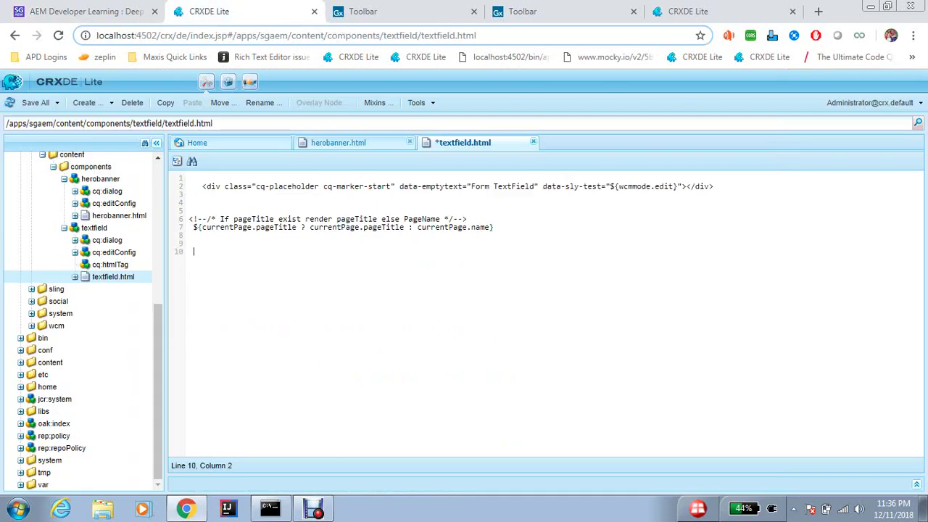
pyautogui.write('<sly data-sly-')
pyautogui.press('BackSpace')
pyautogui.press('BackSpace')
pyautogui.press('BackSpace')
pyautogui.press('BackSpace')
pyautogui.press('BackSpace')
pyautogui.press('BackSpace')
pyautogui.press('BackSpace')
pyautogui.press('BackSpace')
pyautogui.press('BackSpace')
pyautogui.press('BackSpace')
pyautogui.press('BackSpace')
pyautogui.press('BackSpace')
pyautogui.press('BackSpace')
# - Add the expression ${currentPage.template.path} below the ternary and save the file
pyautogui.write('${}')
pyautogui.press('Left')
pyautogui.write('current')
pyautogui.write('Page.te')
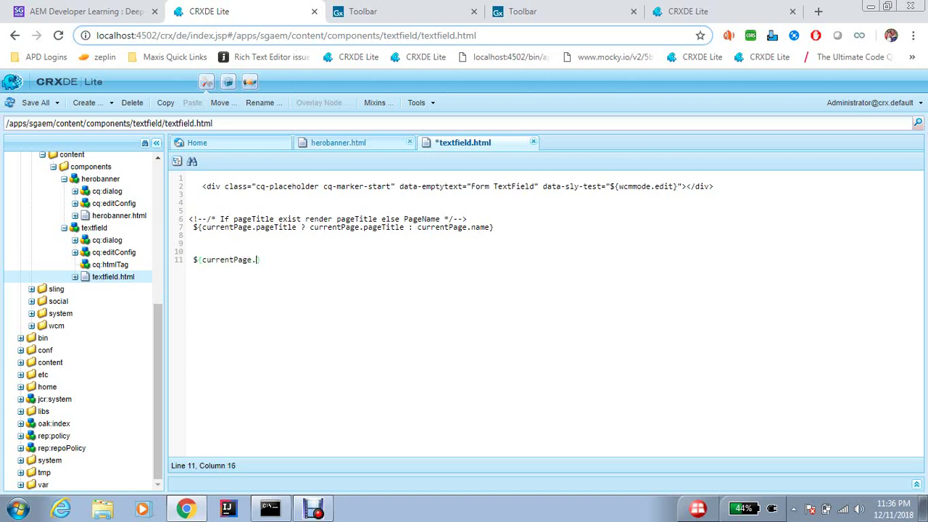
pyautogui.write('mplate.path')
pyautogui.hotkey('ctrl', 's')
# - Reload the Toolbar page, switch it to preview mode, and copy the rendered template path
pyautogui.hotkey('ctrl', '3')
pyautogui.press('F5')
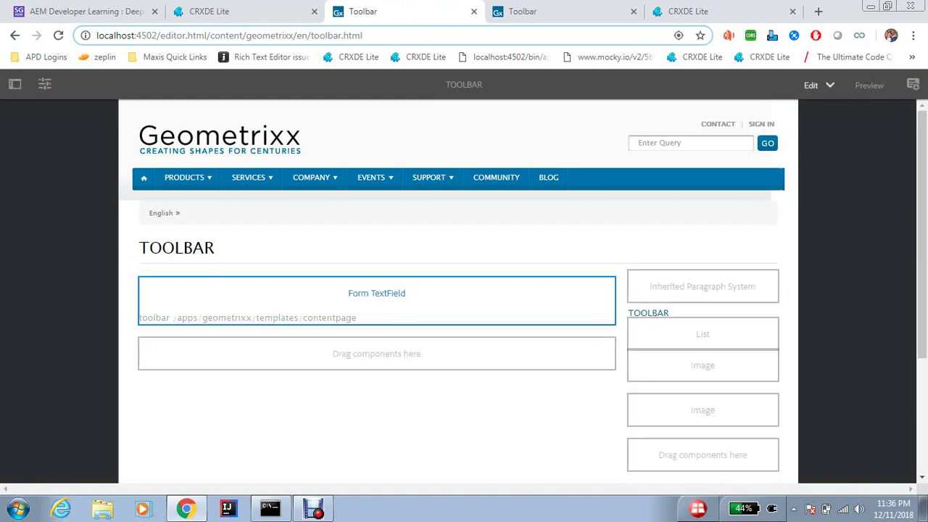
pyautogui.click(870, 85)
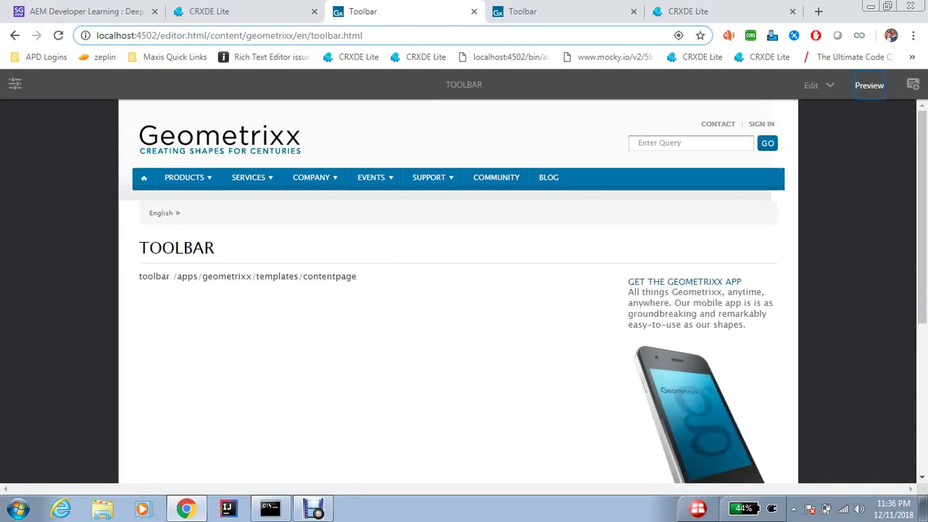
pyautogui.moveTo(174, 276); pyautogui.dragTo(357, 277)
pyautogui.hotkey('ctrl', 'c')
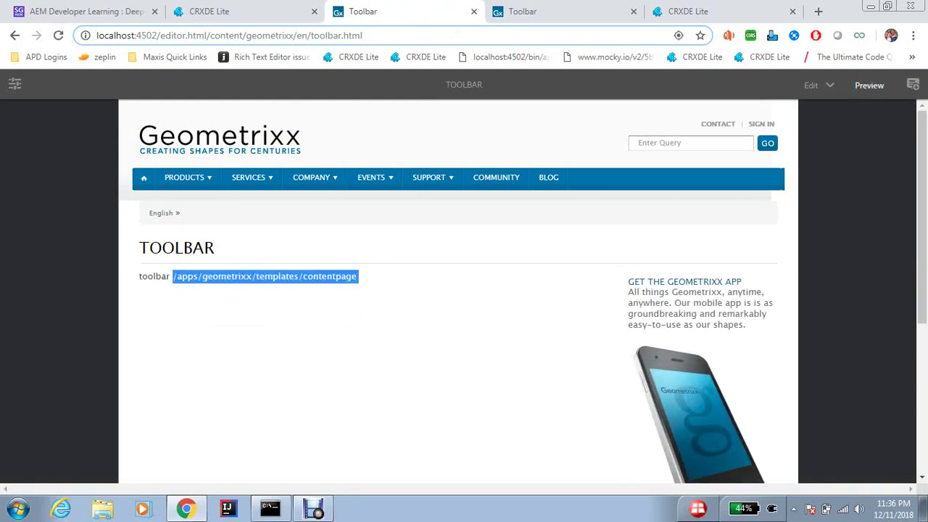
# - Extend the template path expression in textfield.html to compare it with =='/apps/geometrixx/templates/contentpage', keeping everything on one line
pyautogui.click(209, 11)
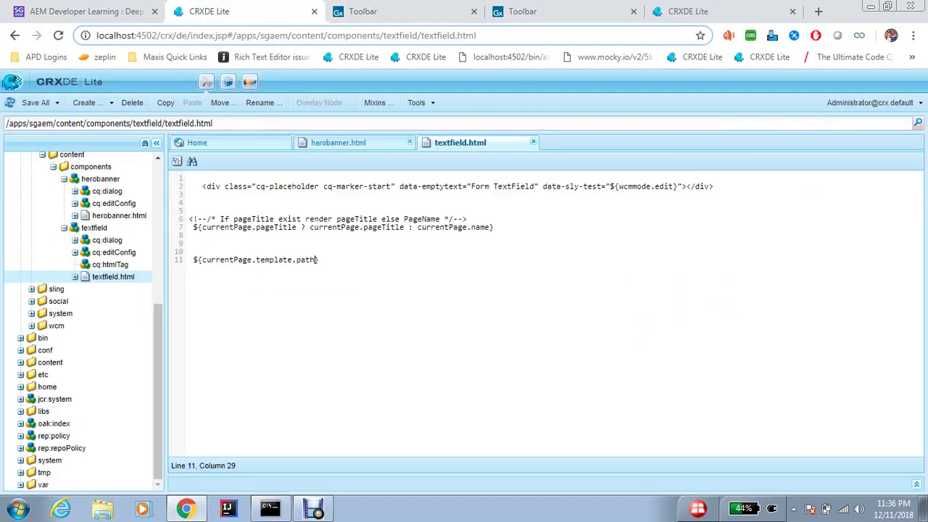
pyautogui.write('==')
pyautogui.hotkey('ctrl', 'v')
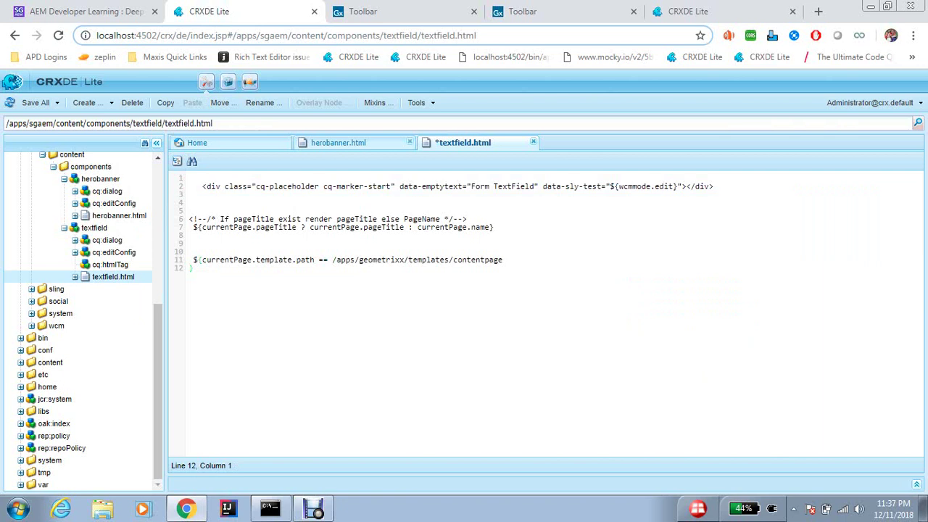
pyautogui.hotkey('ctrl', 'z')
pyautogui.hotkey('ctrl', 'v')
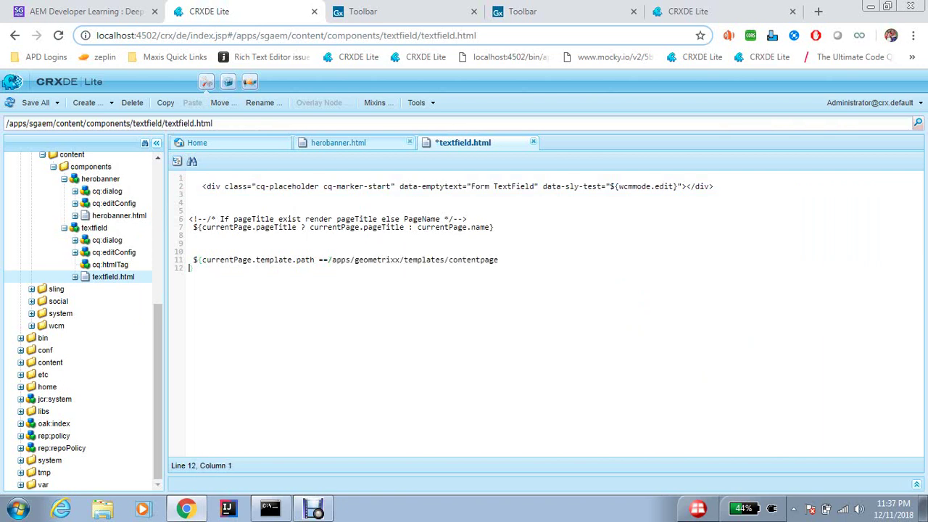
pyautogui.click(332, 259)
pyautogui.write("'")
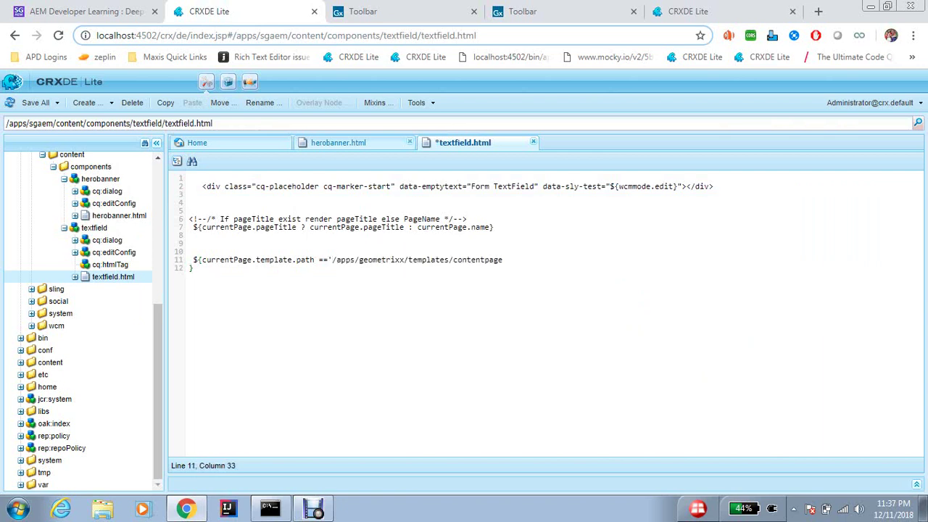
pyautogui.click(503, 260)
pyautogui.click(190, 268)
pyautogui.press('BackSpace')
pyautogui.moveTo(512, 259); pyautogui.dragTo(323, 259)
pyautogui.click(194, 260)
pyautogui.moveTo(332, 260); pyautogui.dragTo(514, 259)
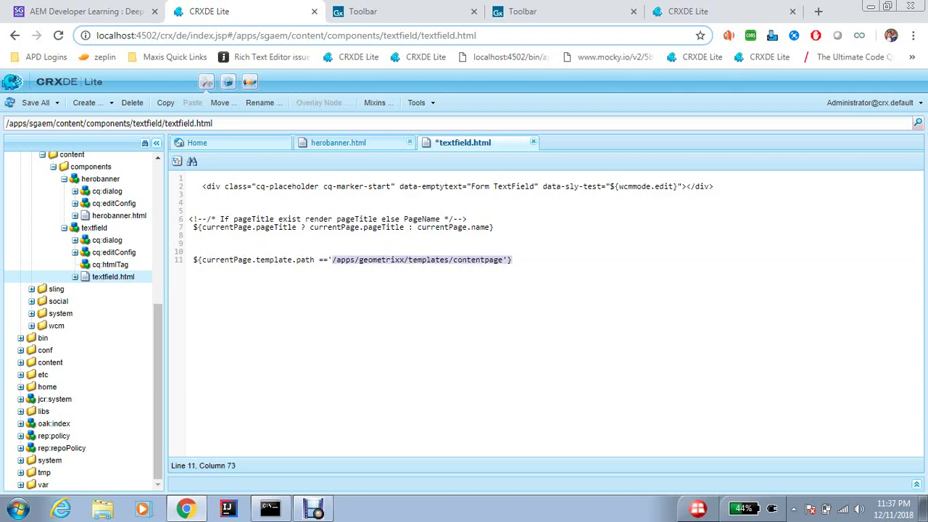
# - Add the expression ${pageProperties.template.path} a few lines below the template comparison and save the file
pyautogui.press('Right')
pyautogui.press('Return')
pyautogui.press('Return')
pyautogui.press('Return')
pyautogui.write('${}')
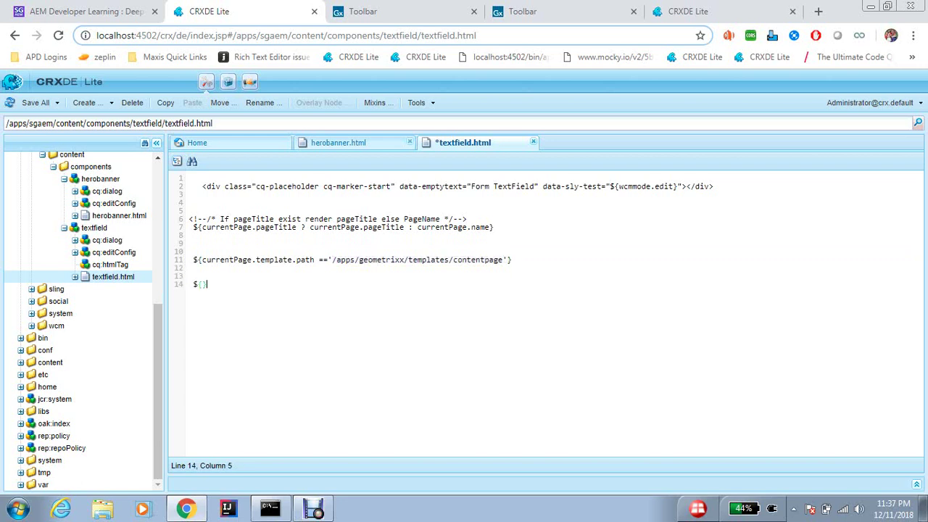
pyautogui.write('pageProperties.template.path')
pyautogui.hotkey('ctrl', 's')
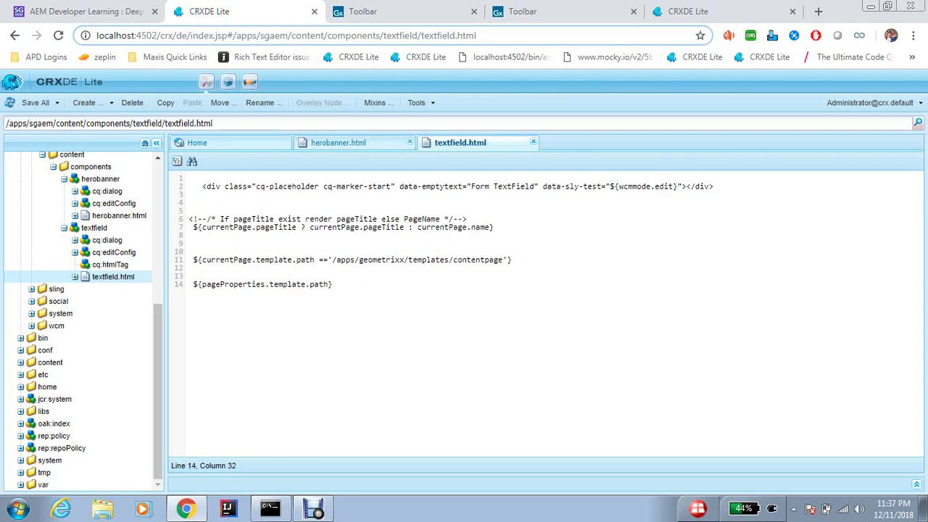
# - Delete the currentPage.template.path comparison line from textfield.html and reload the Toolbar page
pyautogui.moveTo(513, 259); pyautogui.dragTo(189, 259)
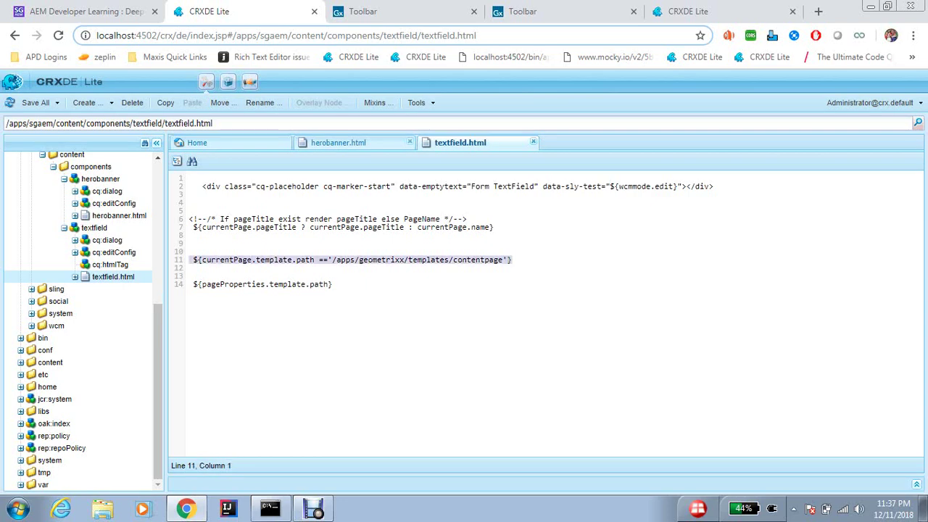
pyautogui.press('BackSpace')
pyautogui.hotkey('ctrl', 'Tab')
pyautogui.press('F5')
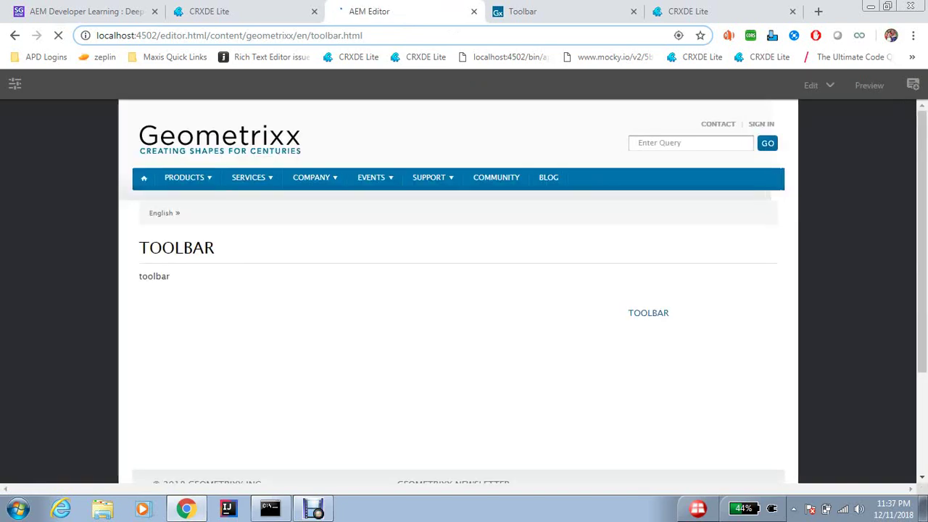
# - Copy the ${pageProperties.template.path} expression from the blog article's section on conditions based on page template
pyautogui.hotkey('ctrl', '1')
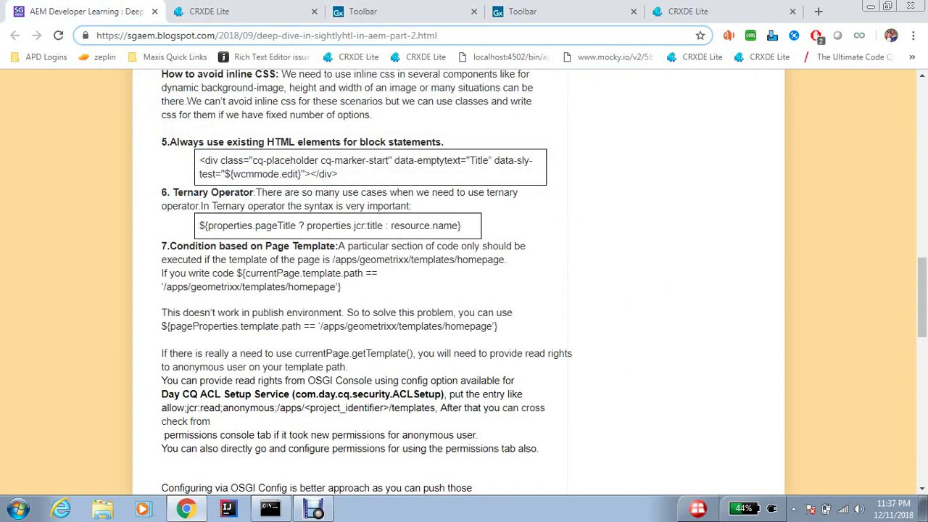
pyautogui.scroll(-2, 464, 283)
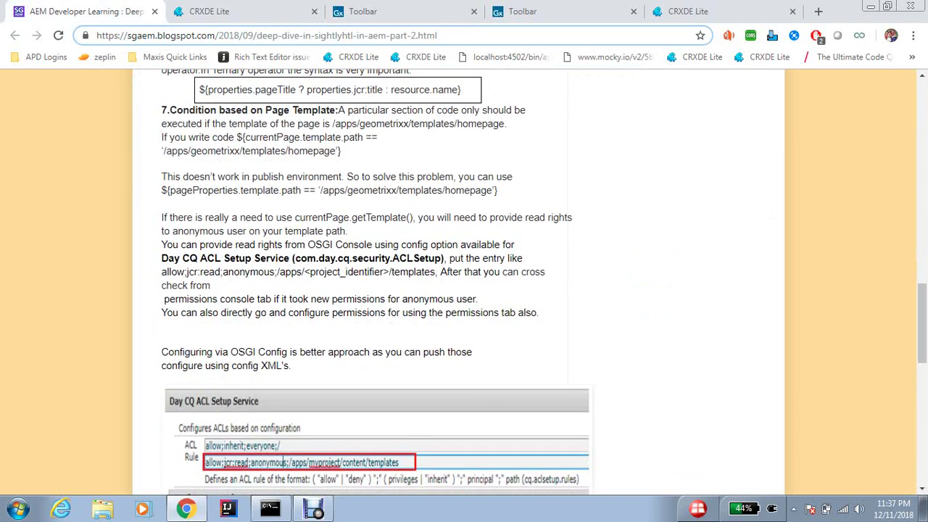
pyautogui.scroll(1, 464, 283)
pyautogui.moveTo(162, 259); pyautogui.dragTo(301, 258)
pyautogui.hotkey('ctrl', 'c')
pyautogui.click(232, 12)
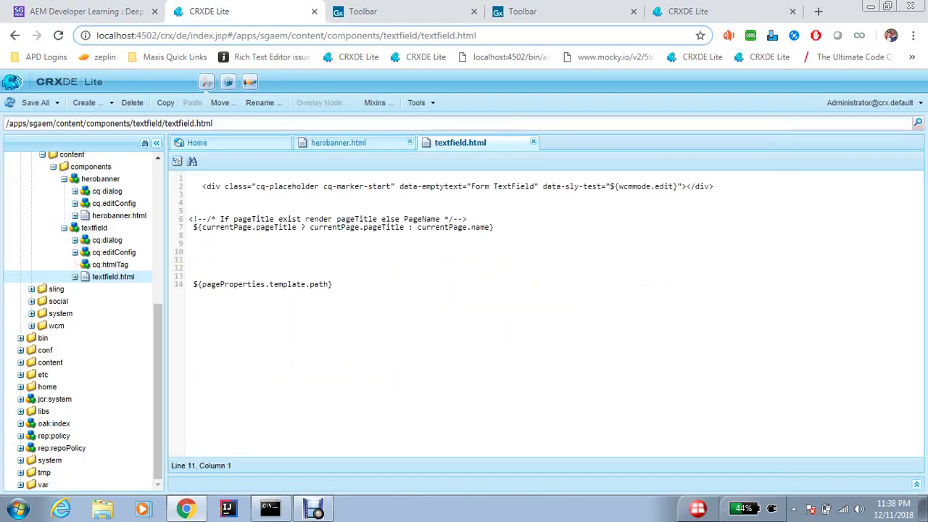
# - Replace the pageProperties expression on line 14 of textfield.html with the copied one, save, and check the Toolbar page
pyautogui.moveTo(334, 284); pyautogui.dragTo(189, 284)
pyautogui.hotkey('ctrl', 'v')
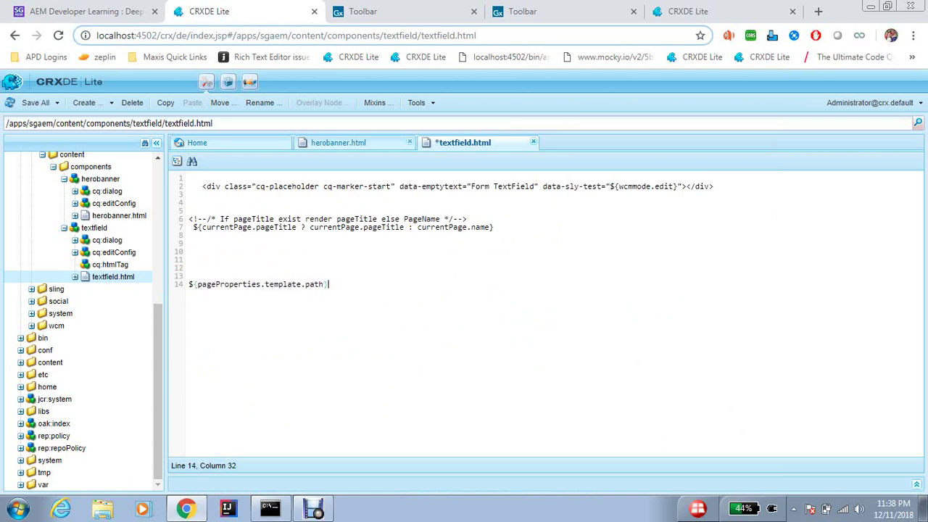
pyautogui.hotkey('ctrl', 's')
pyautogui.hotkey('ctrl', '3')
pyautogui.hotkey('ctrl', '2')
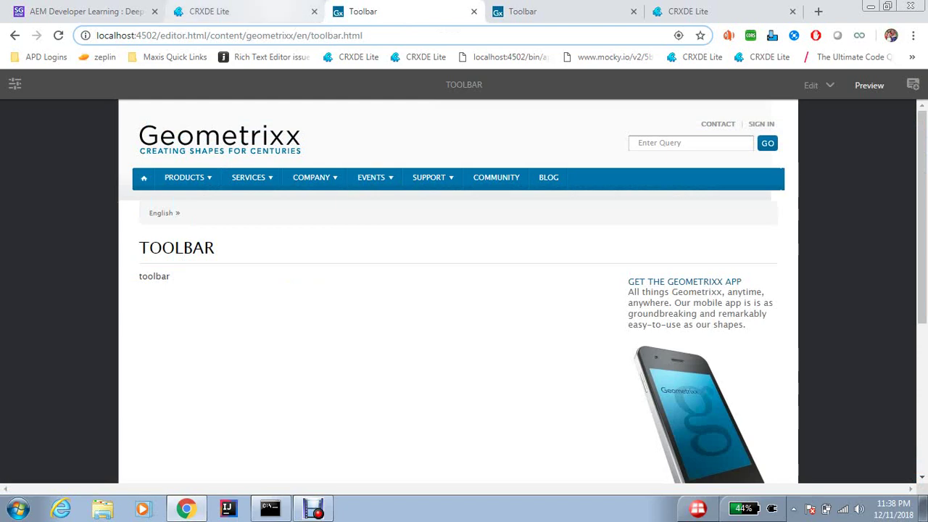
# - Change the expression on line 14 to ${pageProperties.cq:template} and save the file
pyautogui.doubleClick(316, 284)
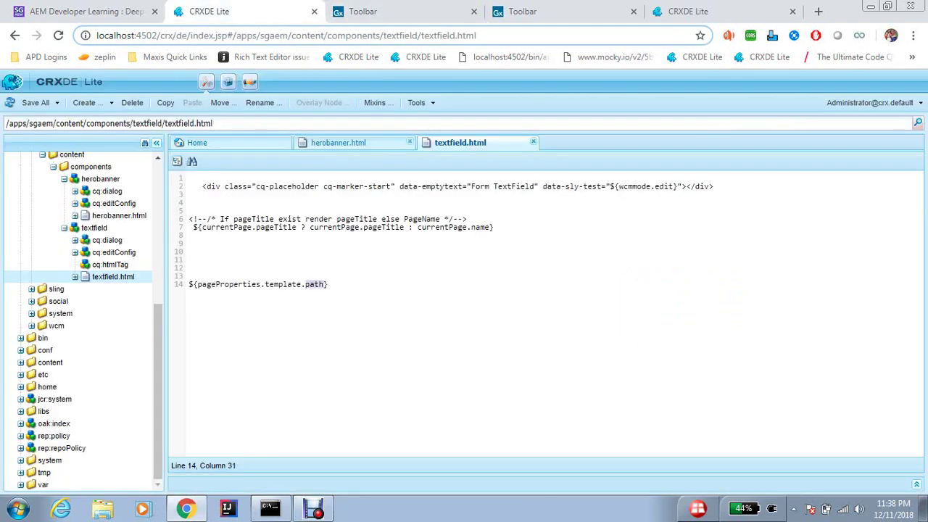
pyautogui.press('BackSpace')
pyautogui.press('BackSpace')
pyautogui.press('BackSpace')
pyautogui.press('BackSpace')
pyautogui.press('BackSpace')
pyautogui.press('BackSpace')
pyautogui.press('BackSpace')
pyautogui.press('BackSpace')
pyautogui.press('BackSpace')
pyautogui.press('BackSpace')
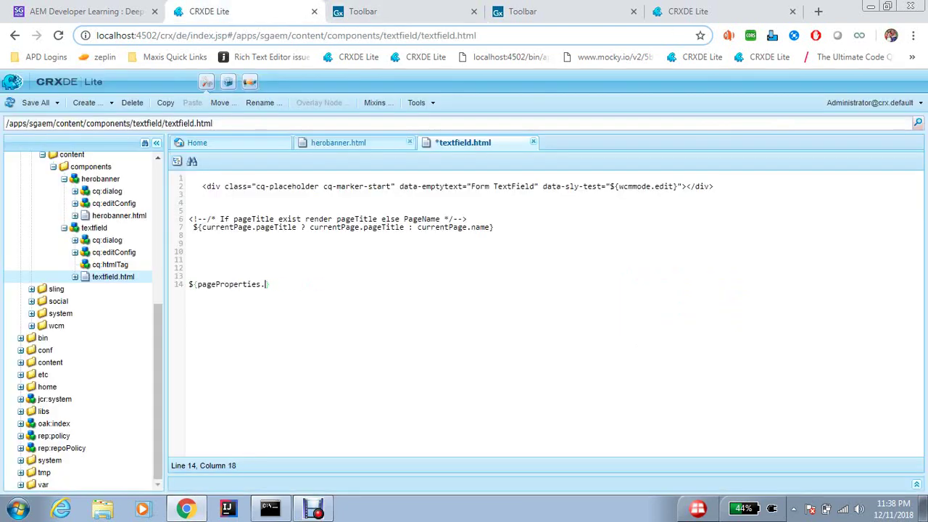
pyautogui.write('cq:template')
pyautogui.hotkey('ctrl', 's')
# - Reload the Toolbar page, examine the text rendered by the cq:template expression, and return to textfield.html
pyautogui.hotkey('ctrl', 'Tab')
pyautogui.press('F5')
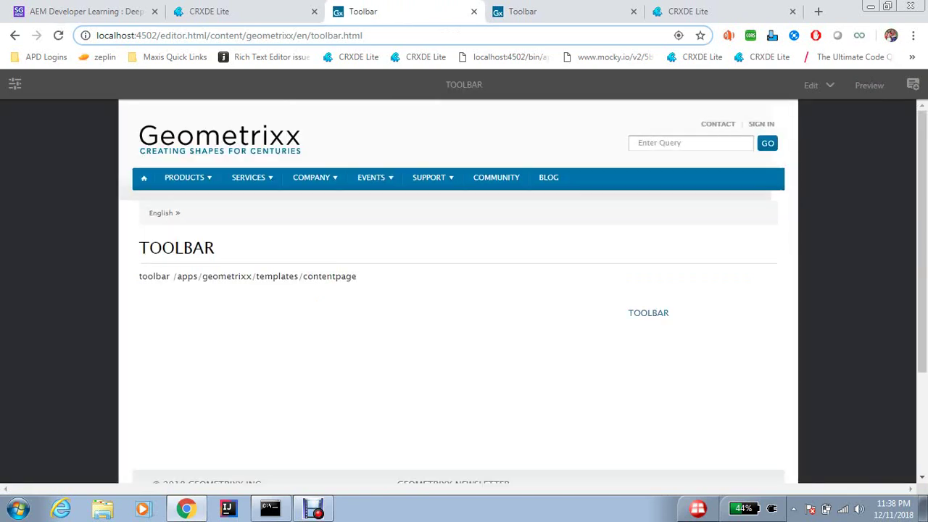
pyautogui.moveTo(174, 277); pyautogui.dragTo(357, 276)
pyautogui.click(272, 12)
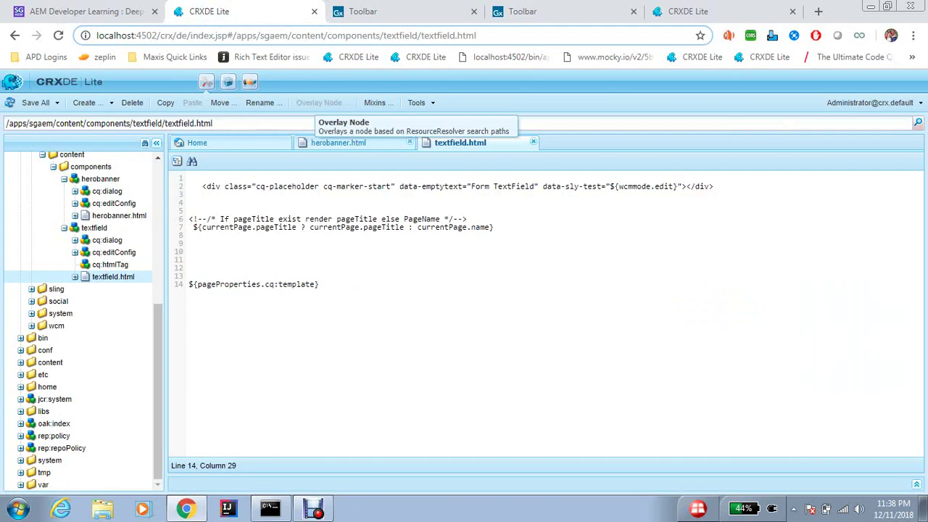
# - Begin a new expression on line 10 of textfield.html, entering ${currentPage.templ} below the ternary
pyautogui.moveTo(194, 228); pyautogui.dragTo(296, 227)
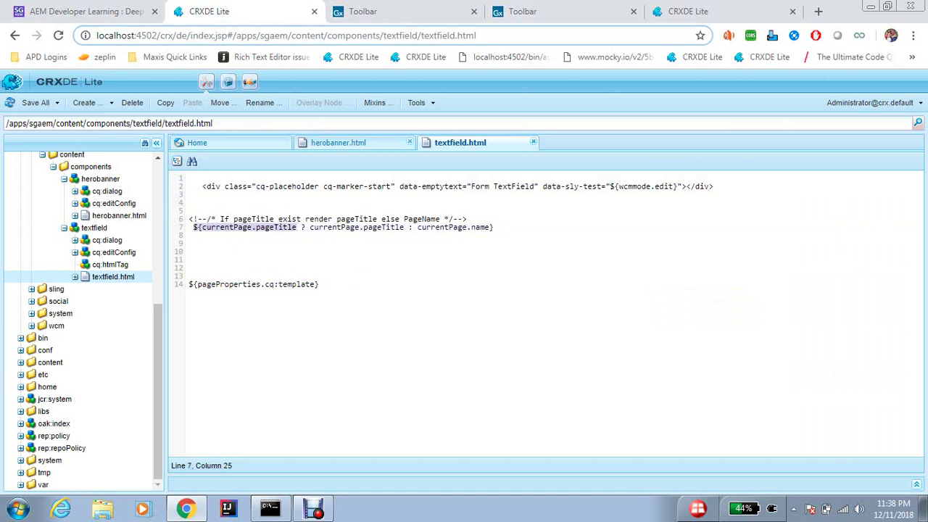
pyautogui.click(190, 252)
pyautogui.write('$')
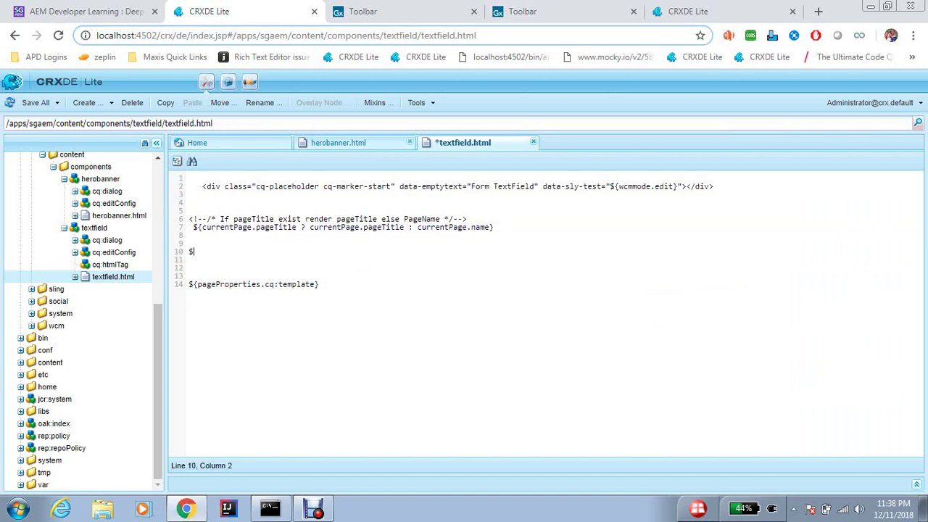
pyautogui.write('{}c')
pyautogui.press('BackSpace')
pyautogui.write('currentPage.templ')
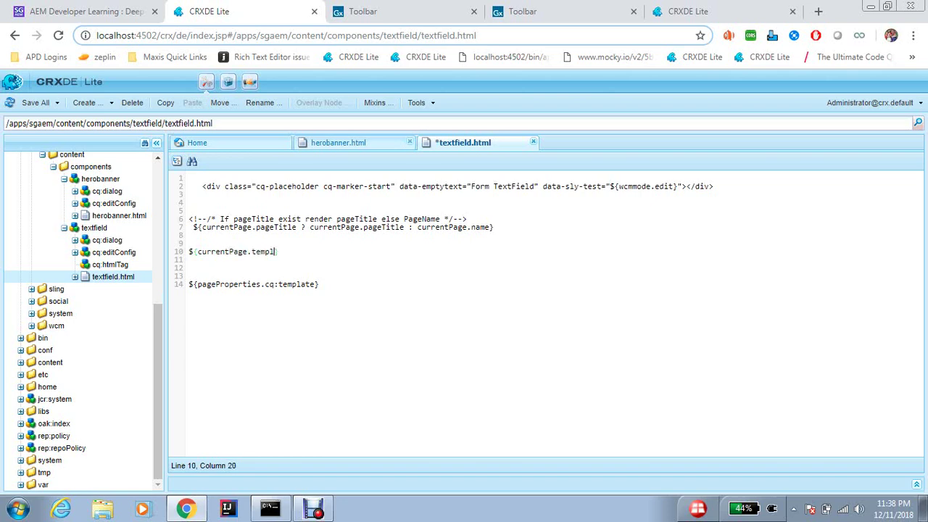